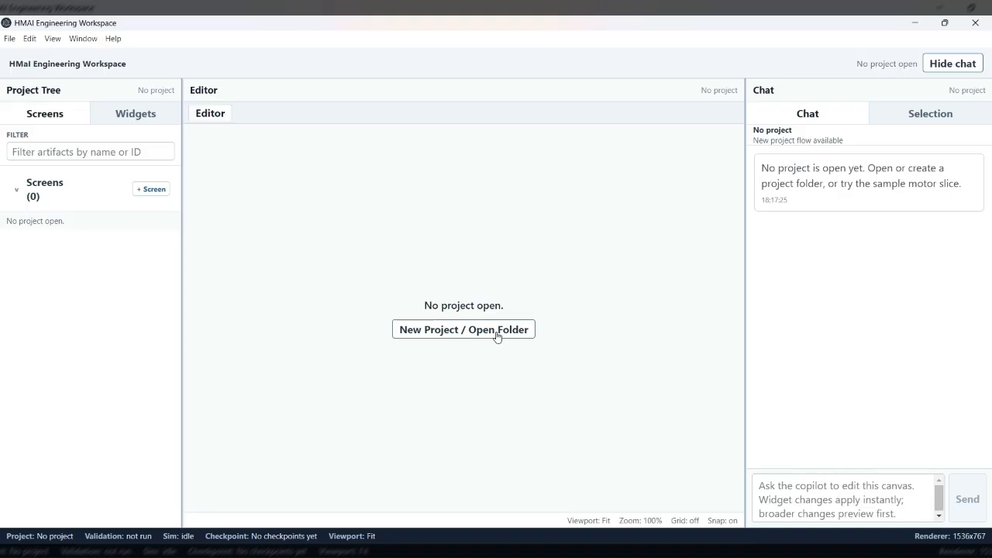
Step: Open the TankSkidProject folder as a new project and import its Word .docx control specification
click(497, 335)
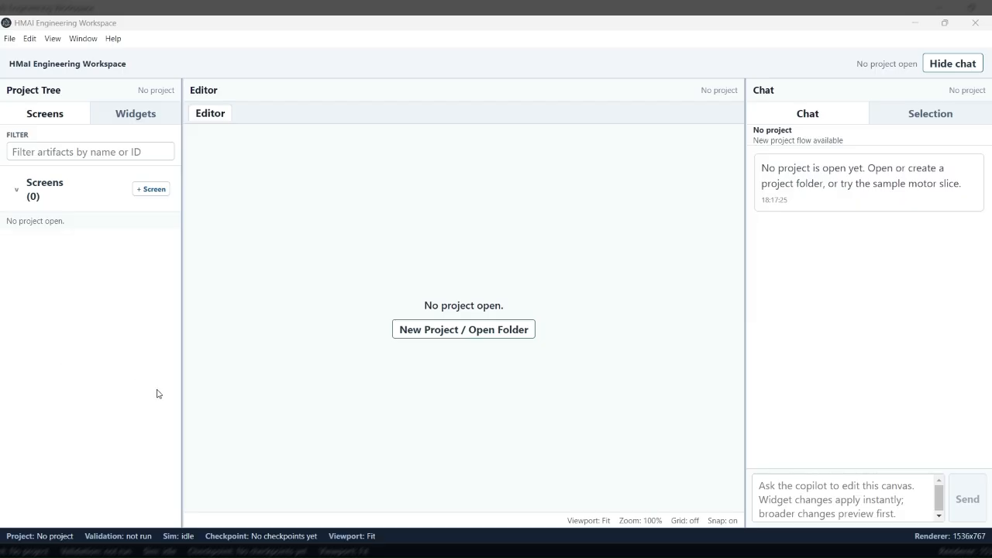
click(614, 458)
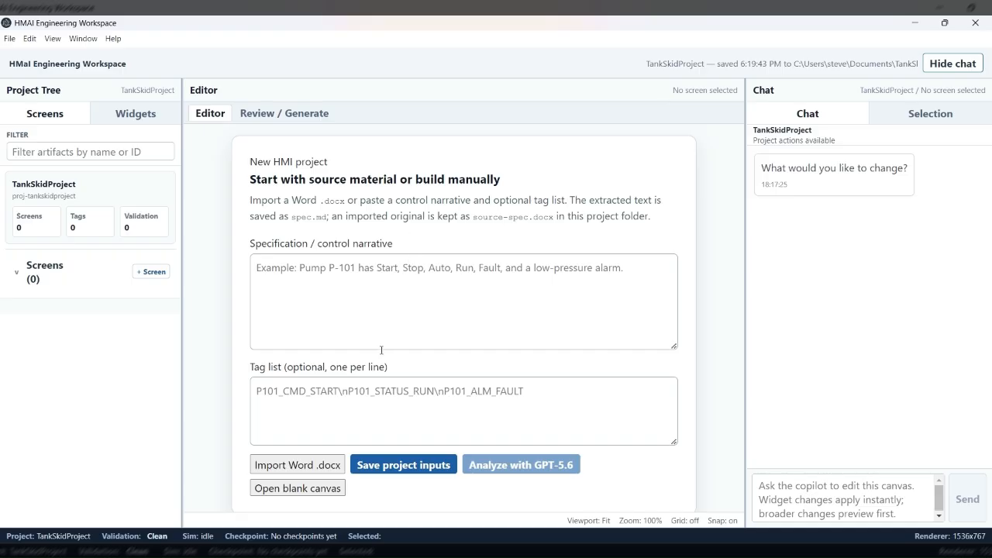
click(321, 464)
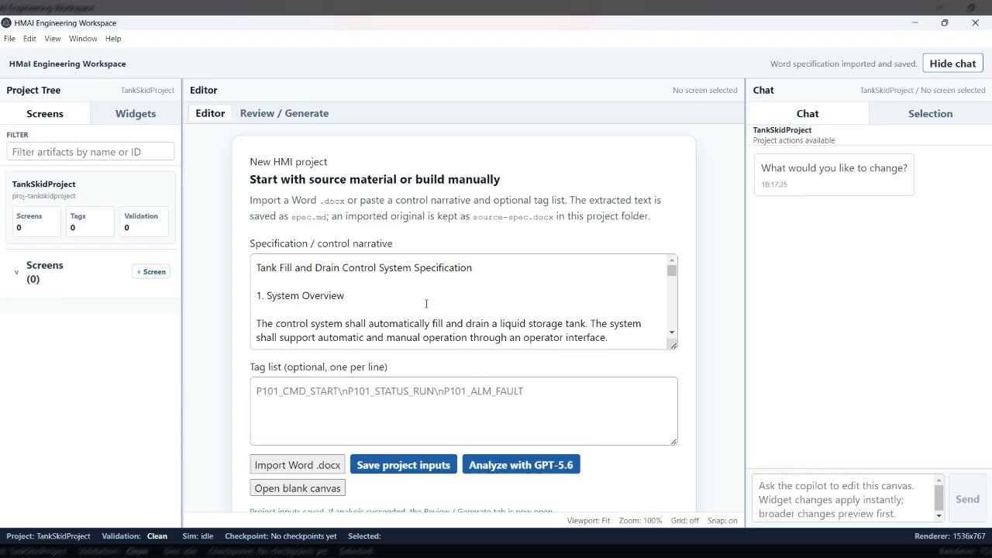
Step: Analyze the imported tank fill and drain specification with GPT-5.6
click(416, 310)
drag(369, 290, 354, 280)
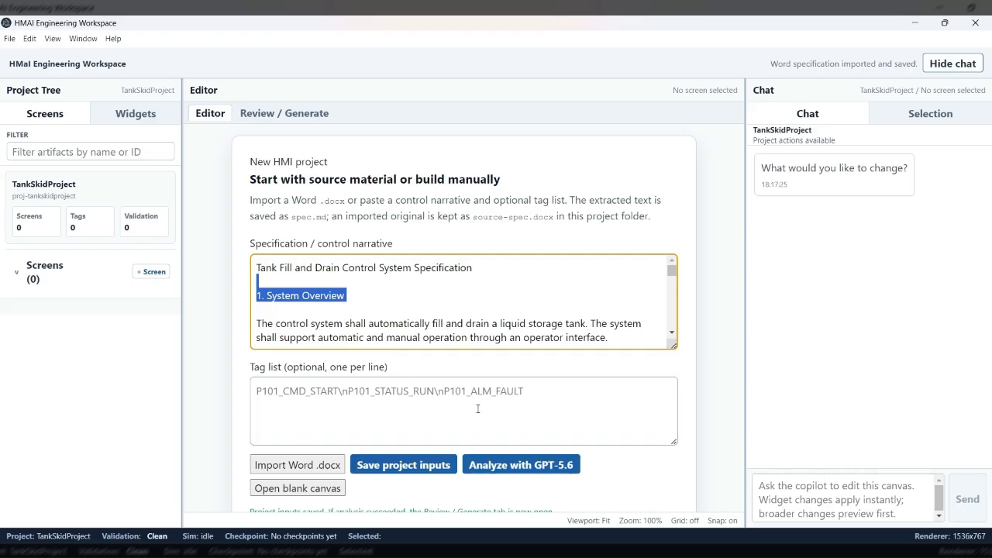
click(515, 467)
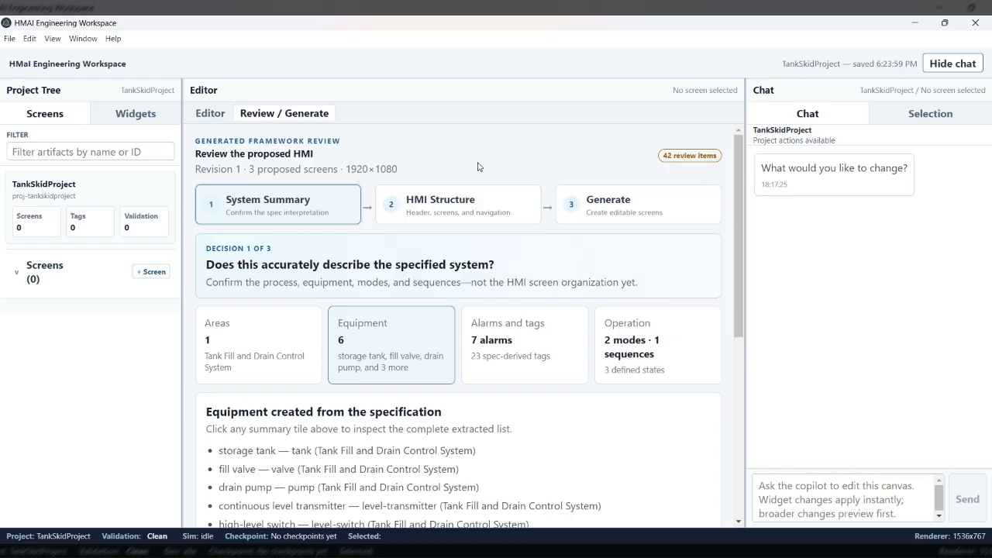
Step: Examine the areas and equipment lists extracted from the specification in the System Summary
scroll(477, 165, down, 3)
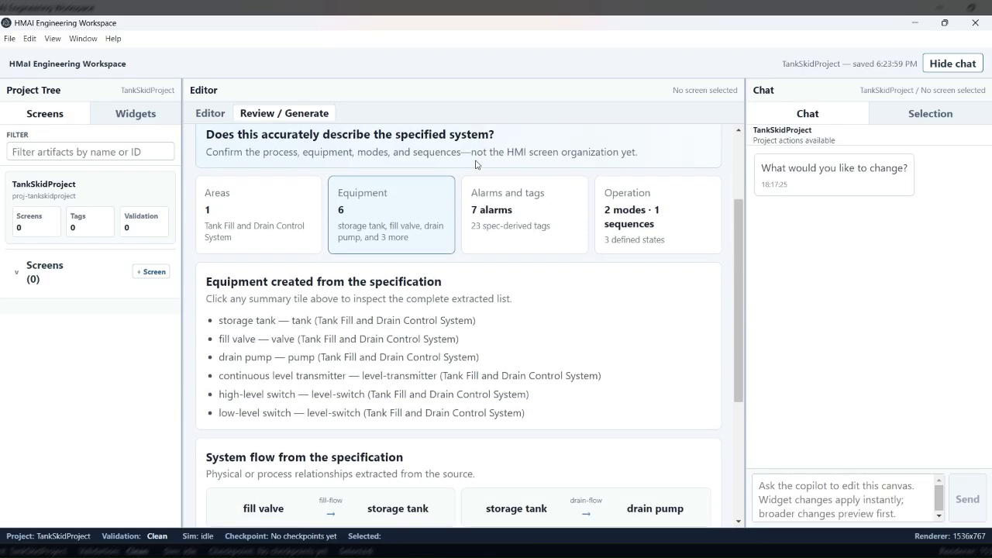
scroll(477, 165, up, 2)
scroll(476, 164, up, 1)
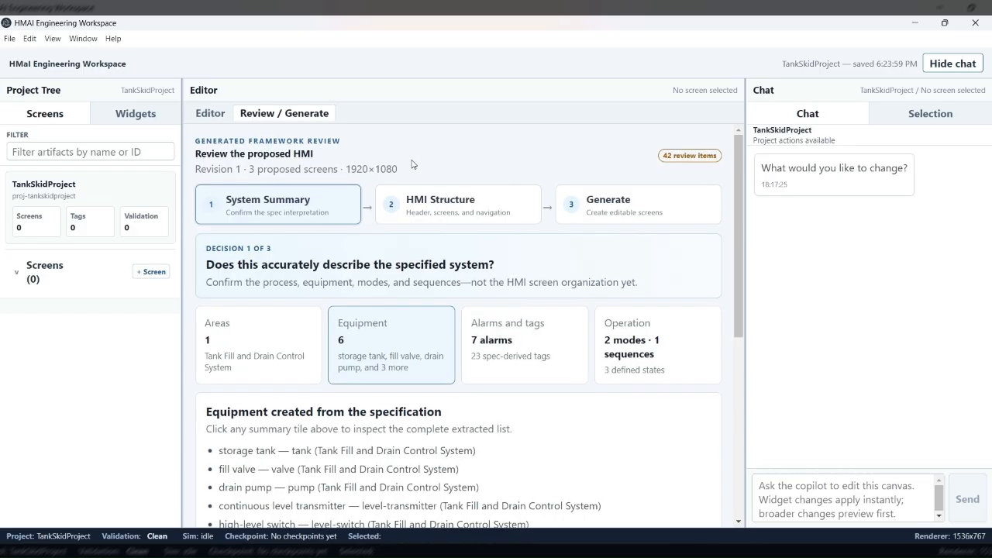
scroll(412, 164, down, 1)
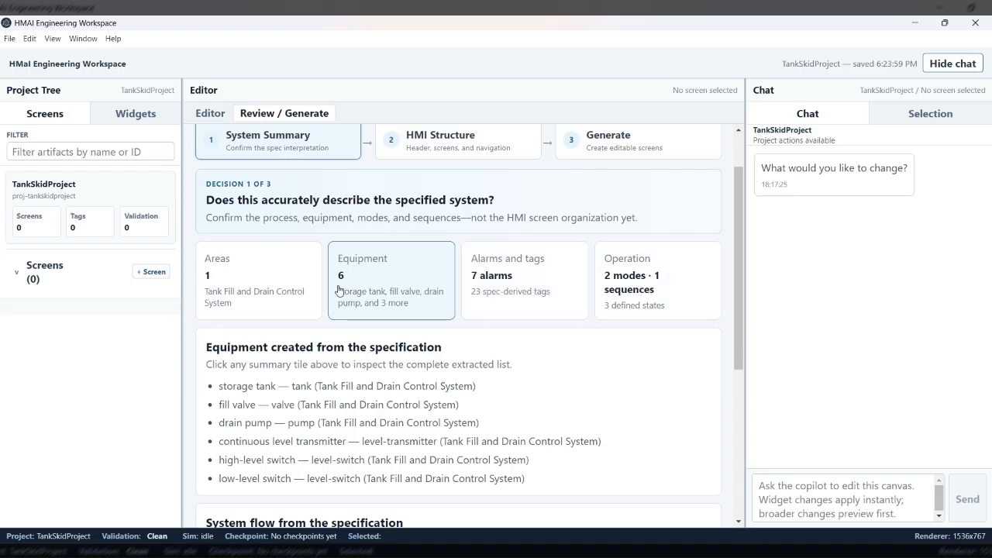
click(305, 293)
scroll(338, 293, down, 1)
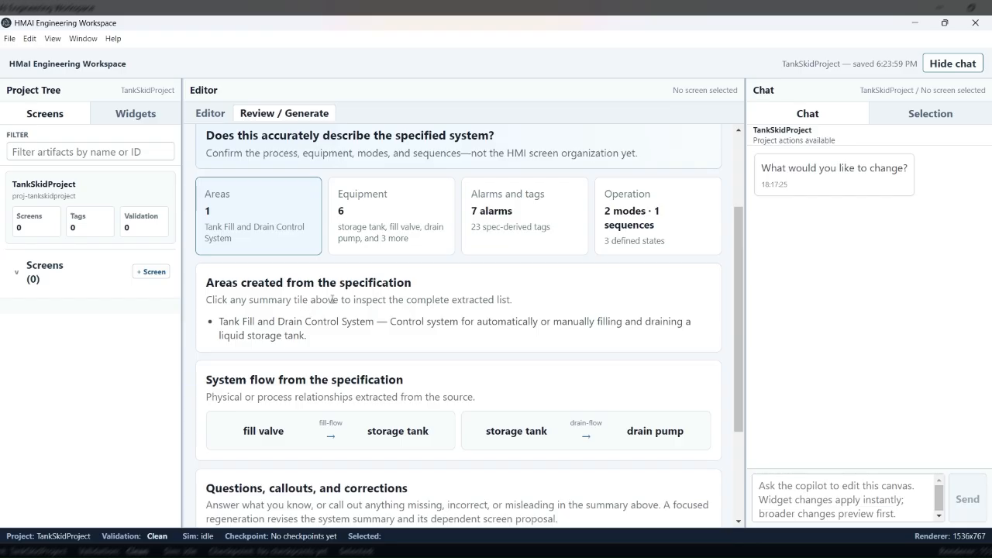
click(377, 251)
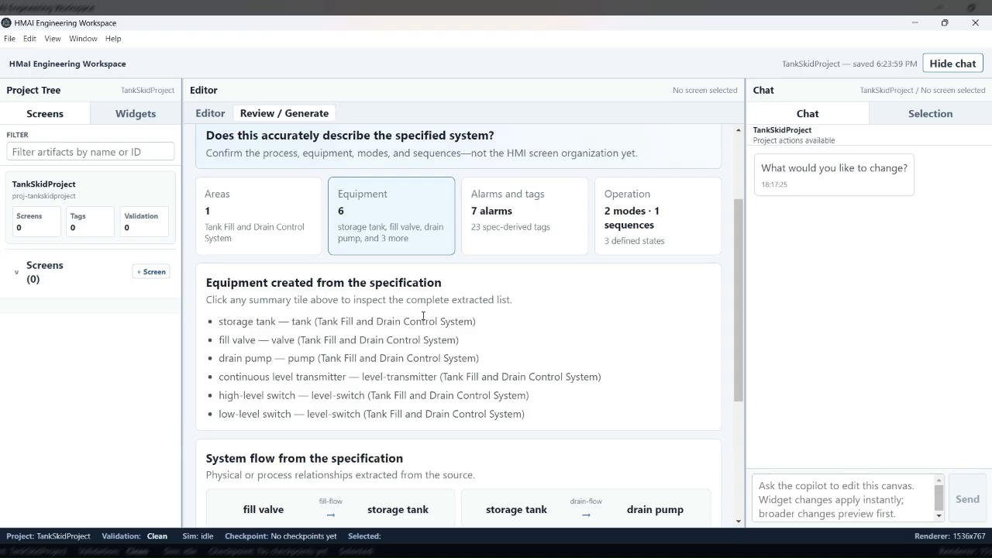
Step: Examine the complete list of alarms and tags extracted from the specification
click(481, 229)
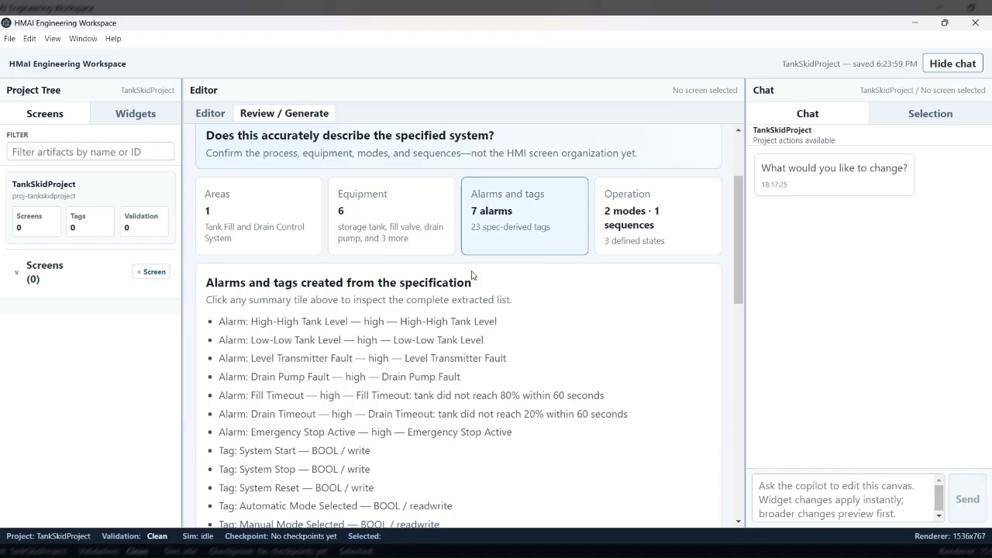
scroll(471, 275, down, 5)
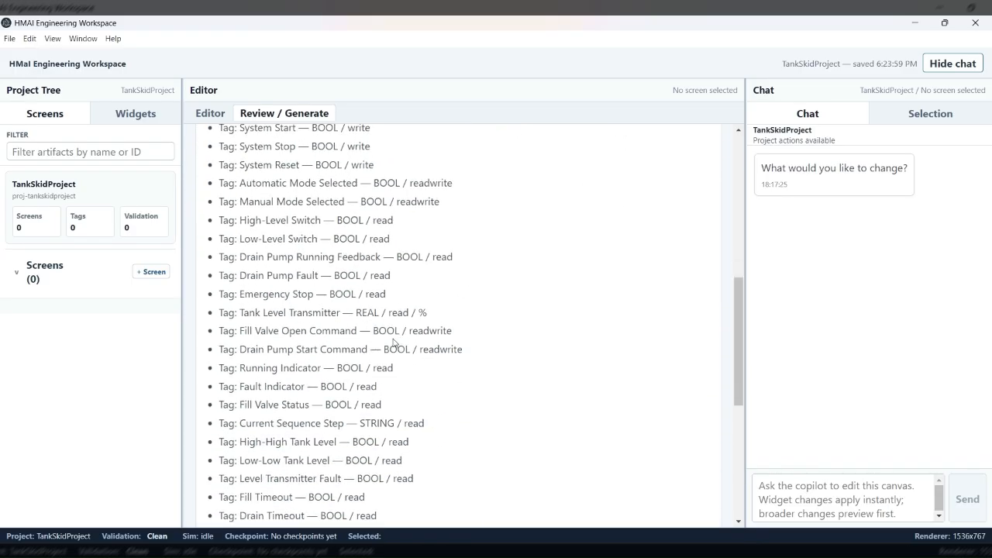
scroll(393, 343, down, 2)
scroll(370, 372, up, 6)
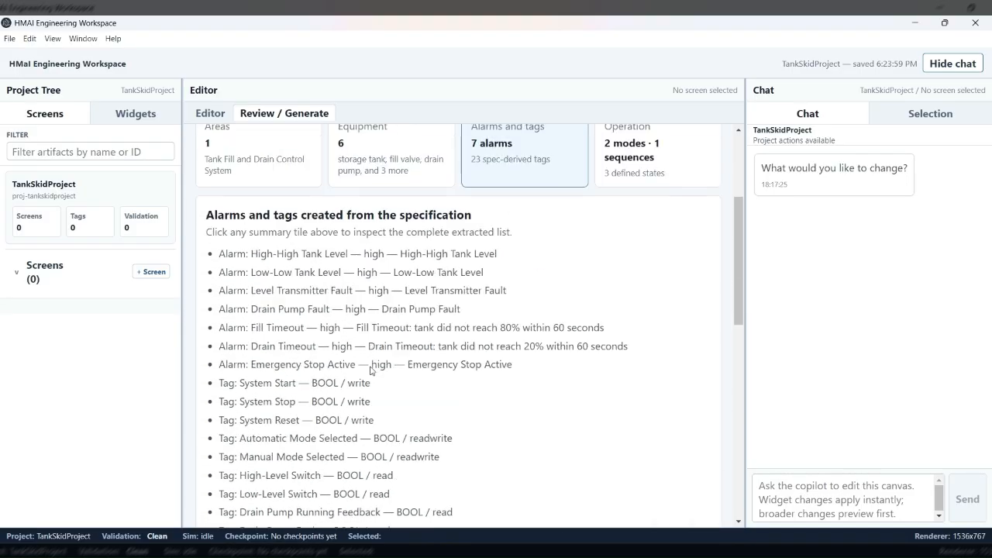
Step: Examine the extracted operating model, plus the system flow and corrections sections that follow it
click(610, 189)
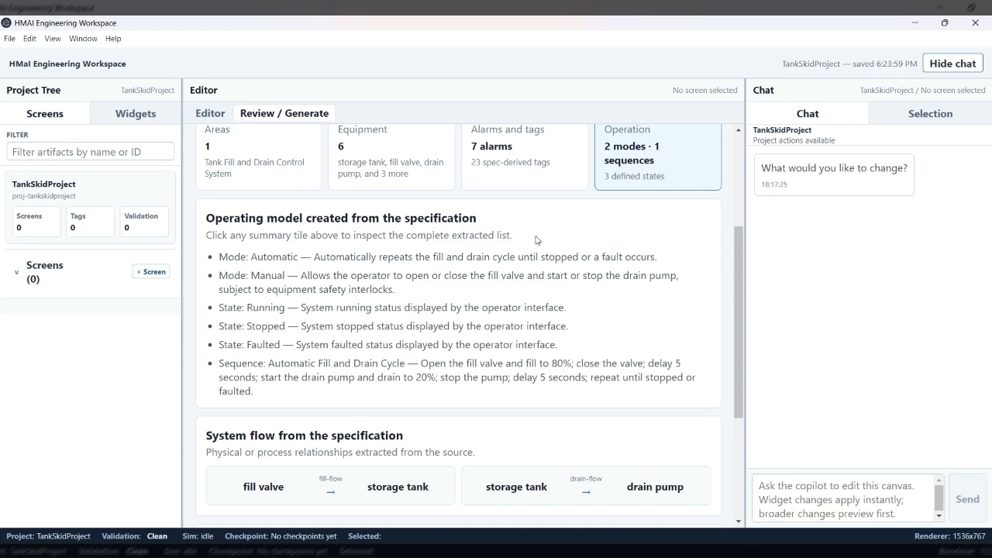
scroll(536, 240, up, 1)
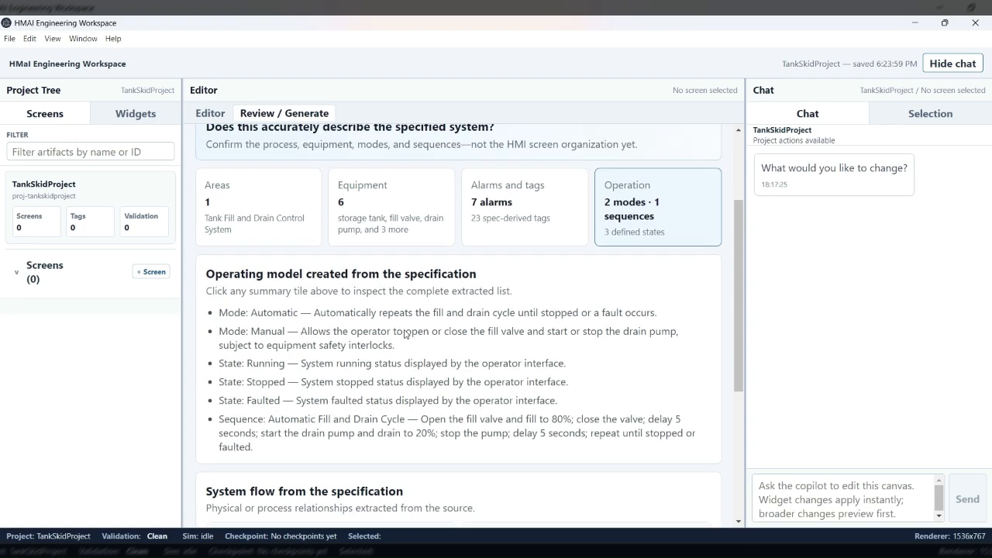
scroll(407, 326, down, 1)
scroll(415, 319, up, 2)
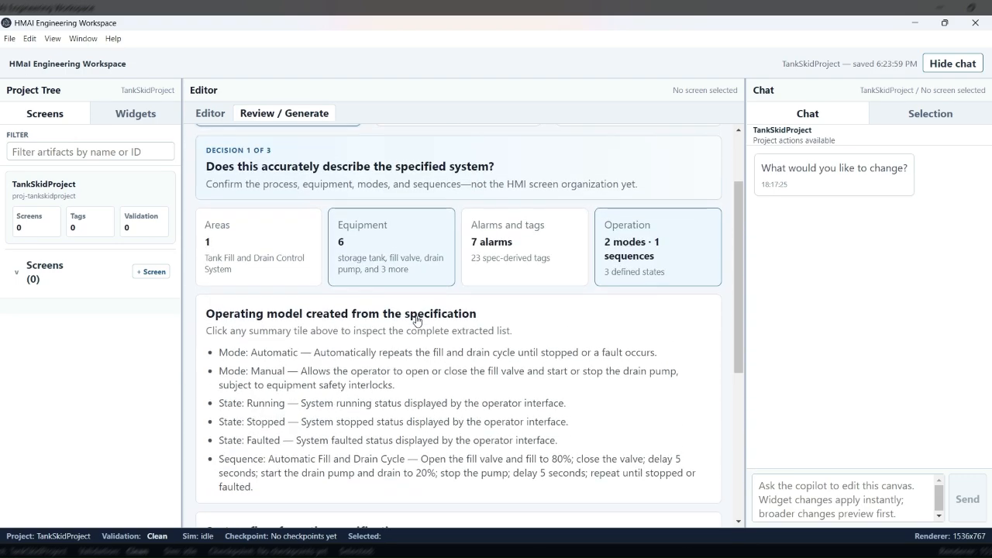
scroll(417, 318, down, 5)
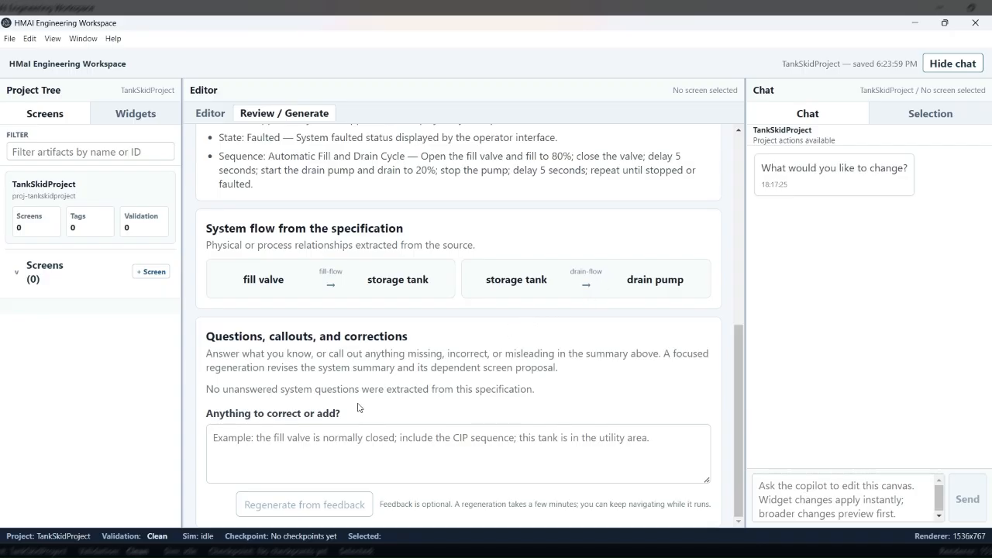
click(317, 443)
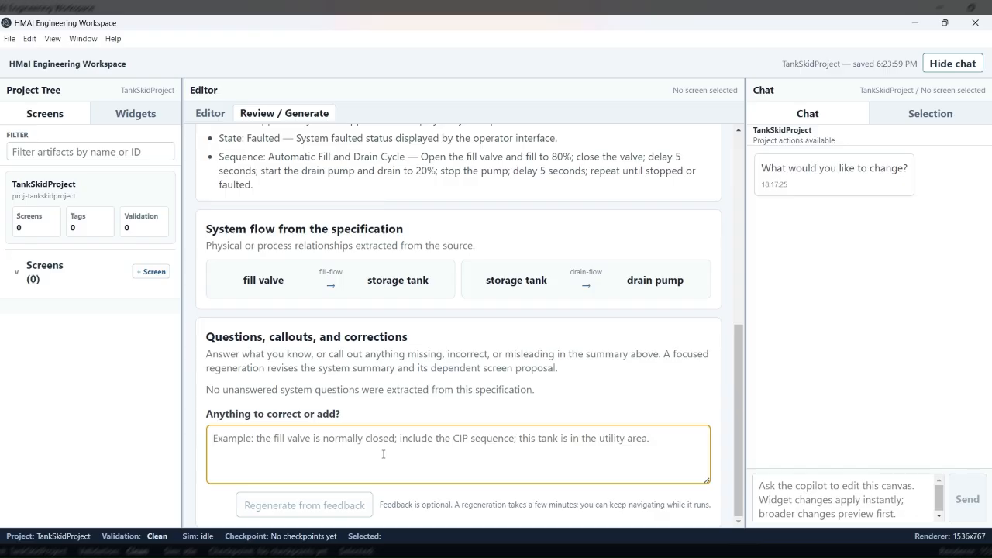
scroll(407, 390, up, 10)
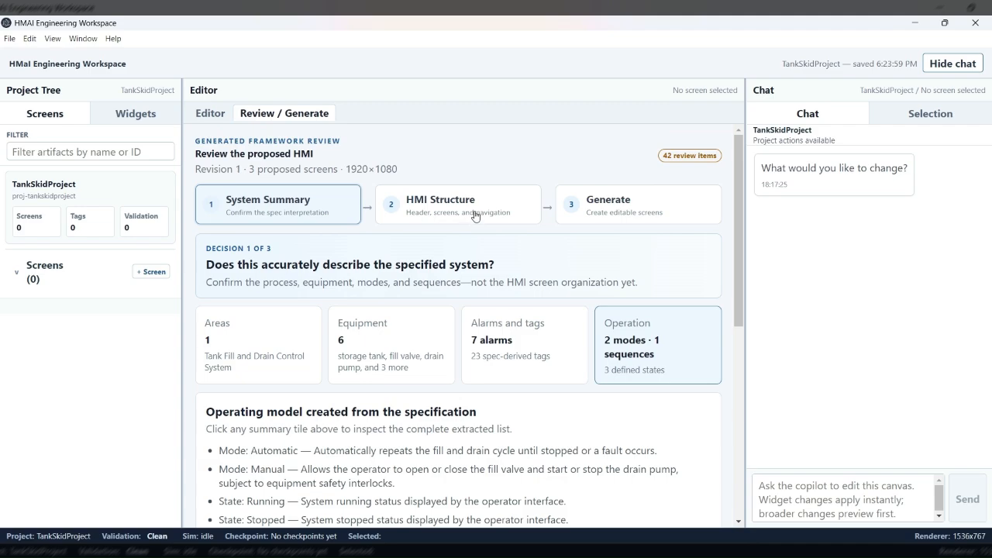
Step: Examine the primary display target and global header proposal in the HMI Structure review
click(475, 214)
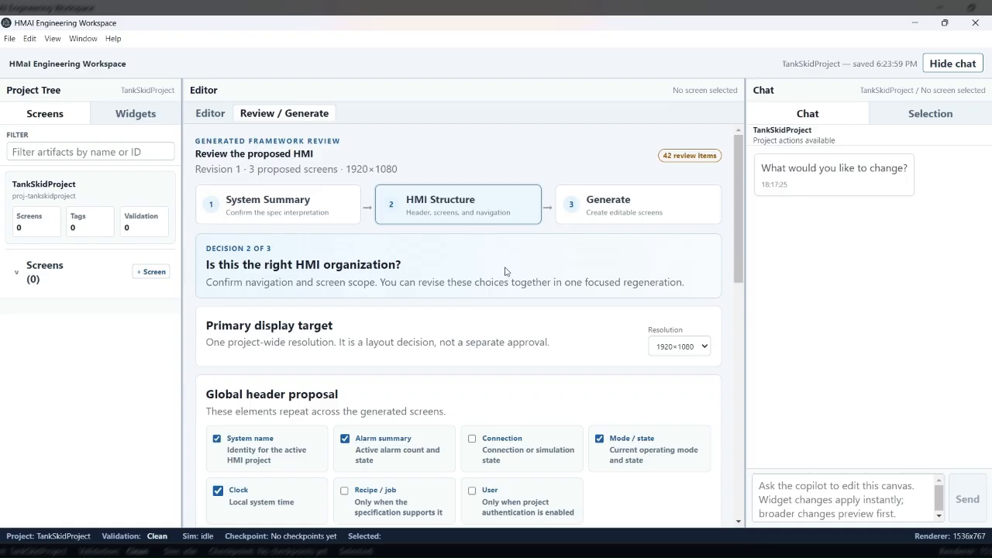
scroll(508, 270, down, 1)
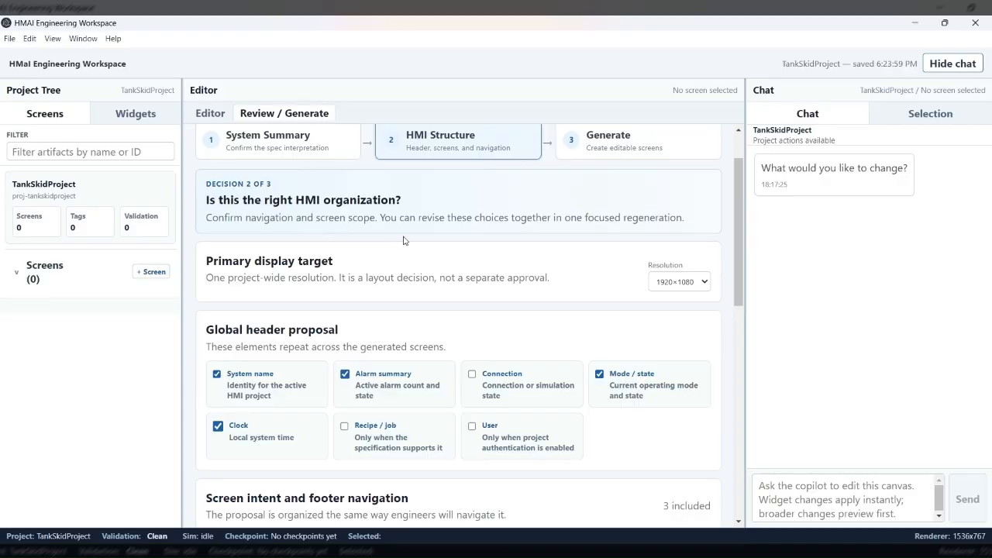
scroll(402, 219, down, 1)
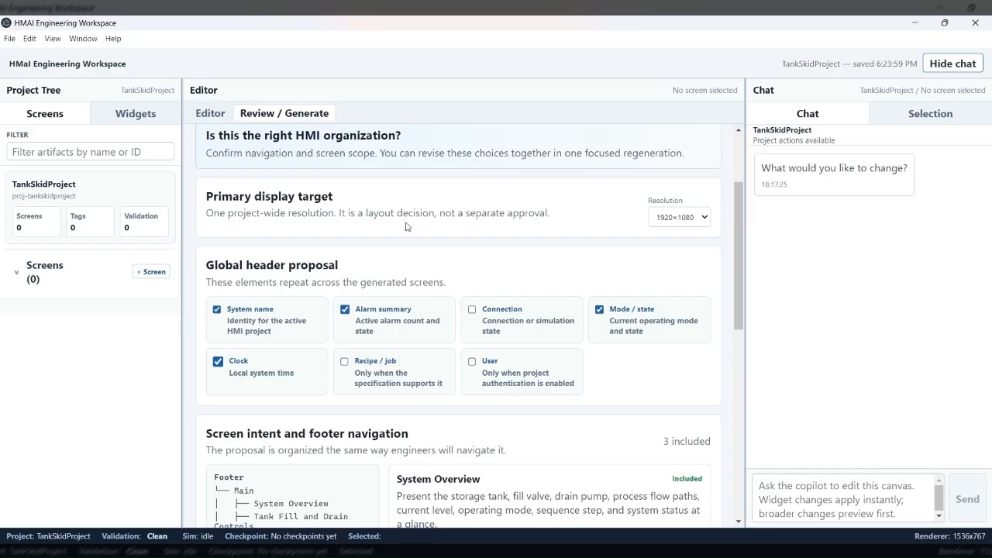
scroll(409, 225, down, 1)
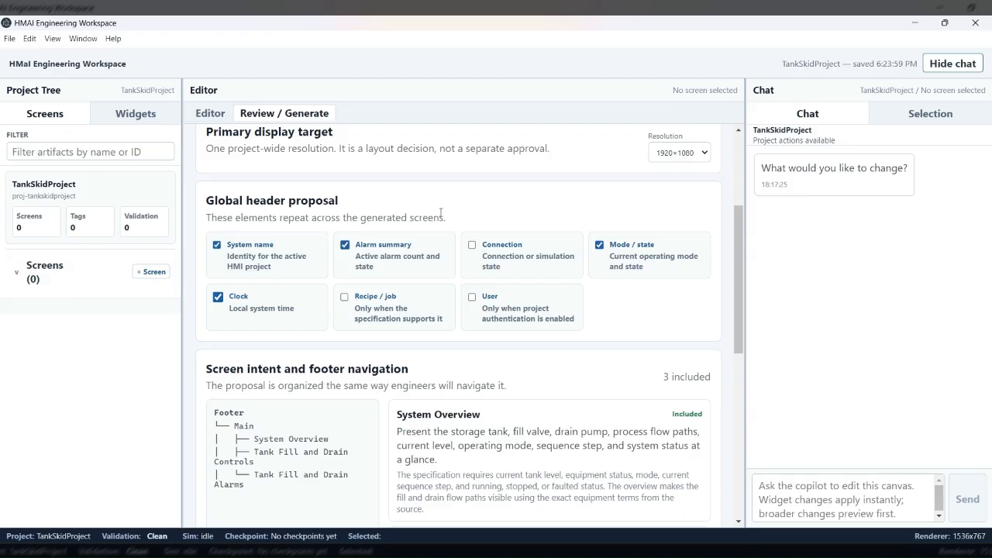
scroll(440, 212, down, 1)
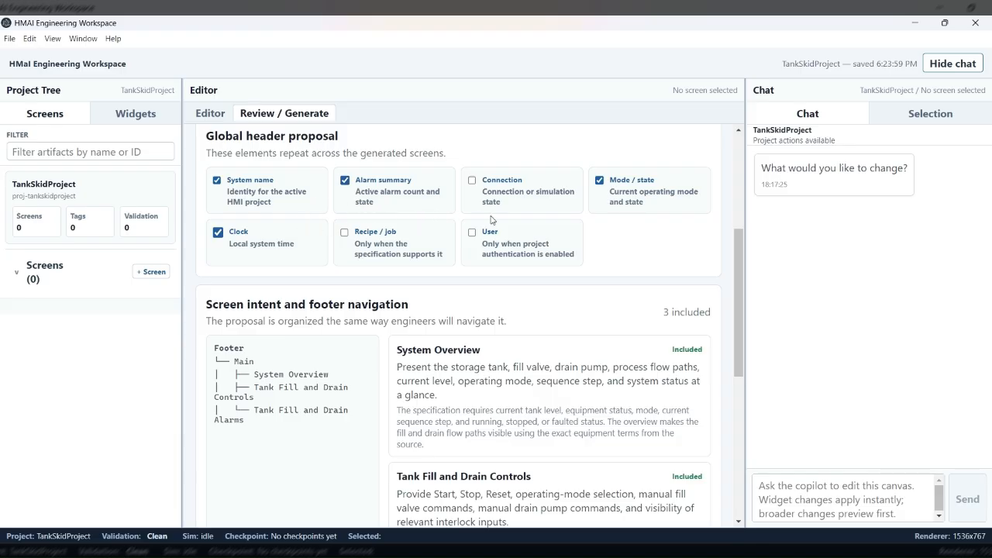
Step: Examine the proposed screens with their footer navigation and the other screen options in the HMI Structure
scroll(580, 224, down, 3)
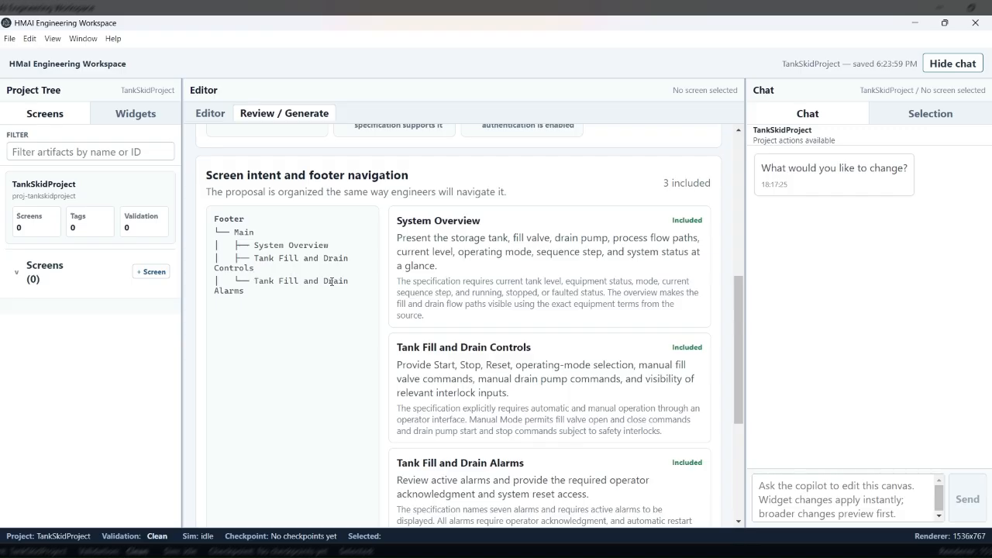
scroll(332, 281, up, 1)
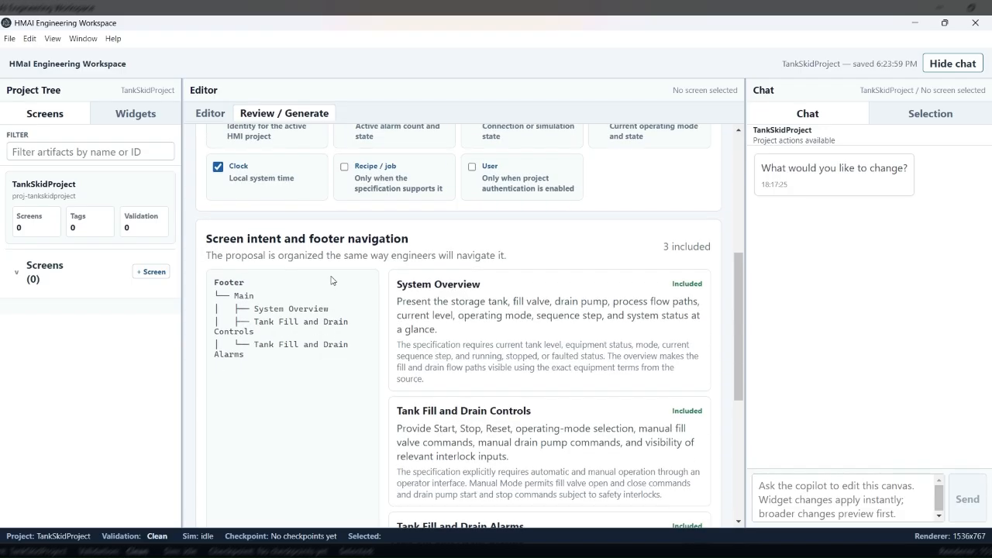
scroll(284, 254, down, 1)
scroll(255, 241, down, 1)
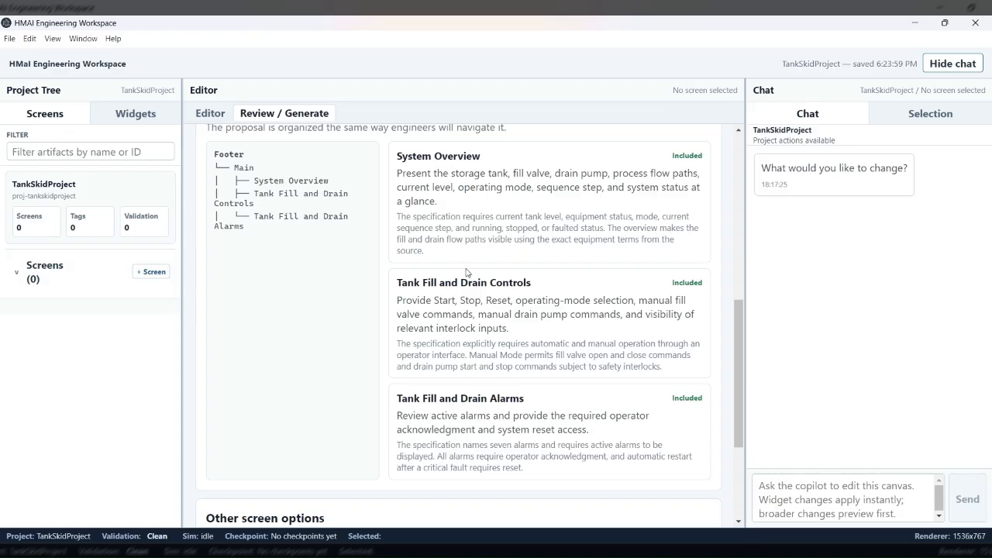
scroll(460, 280, down, 2)
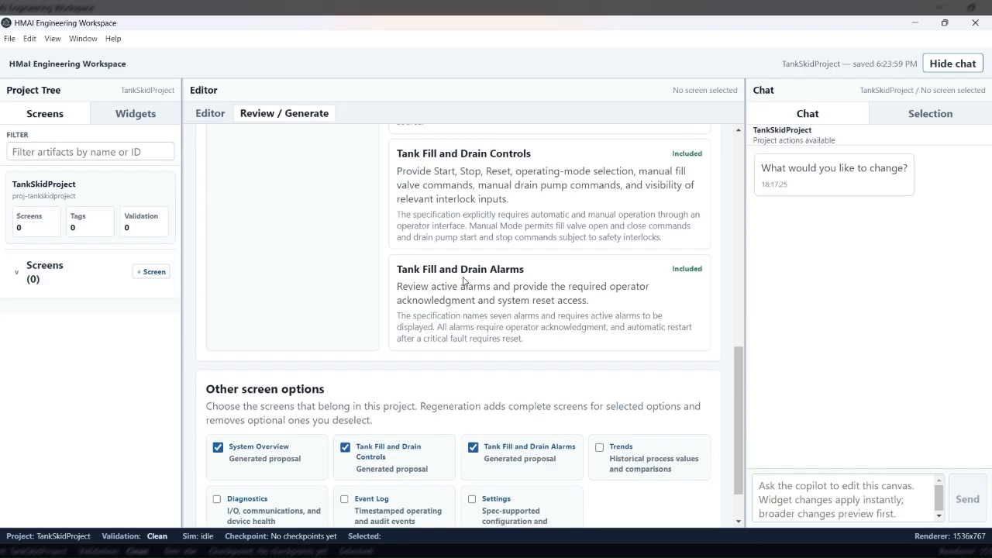
scroll(458, 275, down, 1)
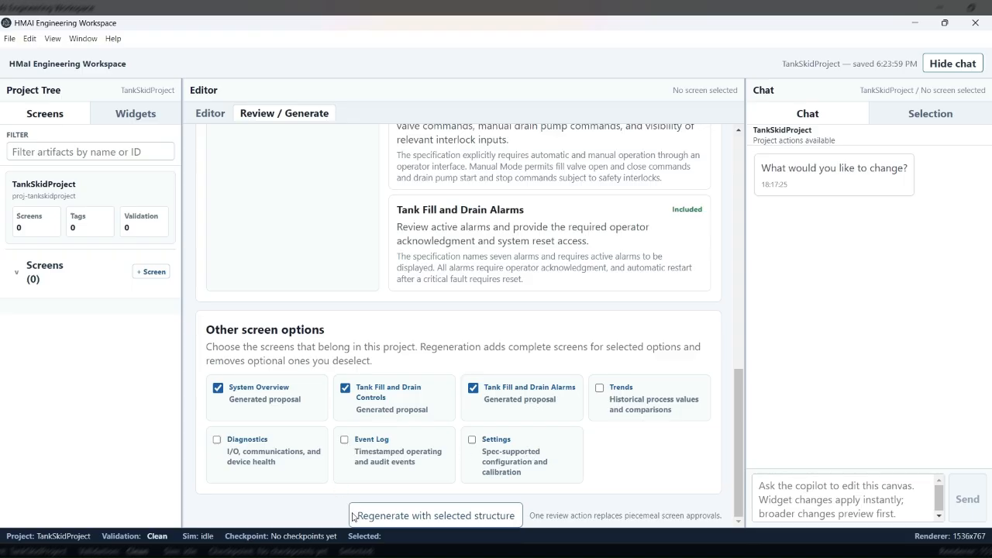
Step: Approve the proposed HMI framework and generate the approved screens
scroll(540, 432, up, 1)
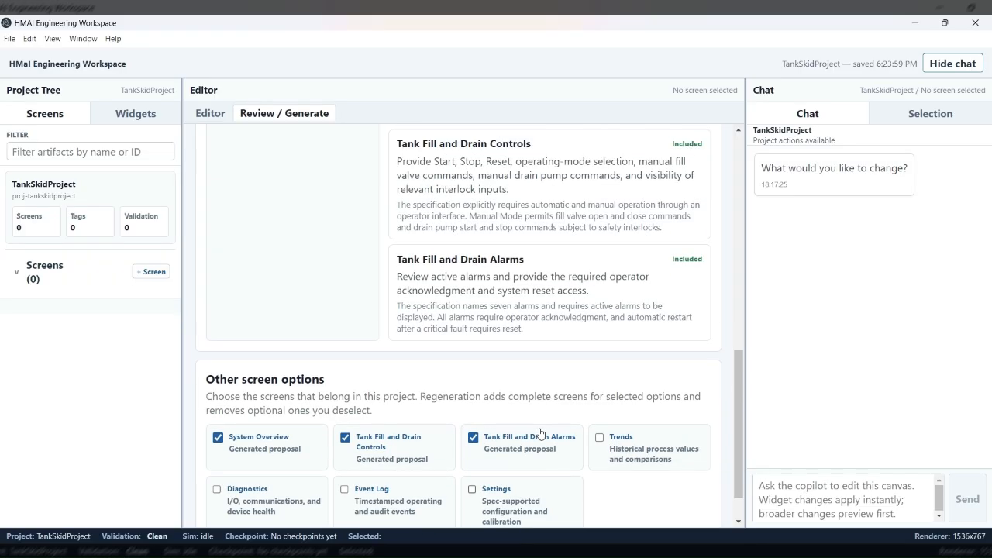
scroll(540, 431, up, 10)
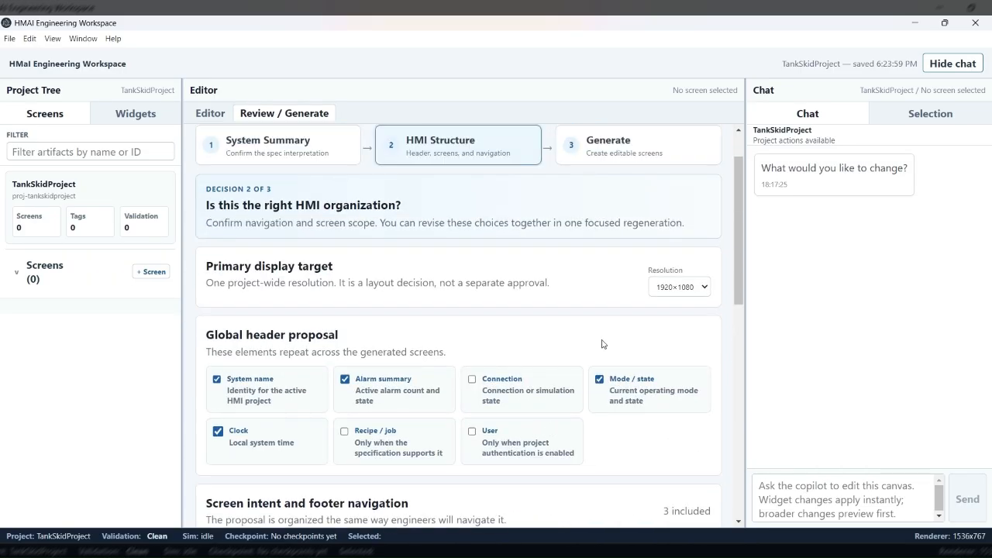
scroll(583, 326, up, 1)
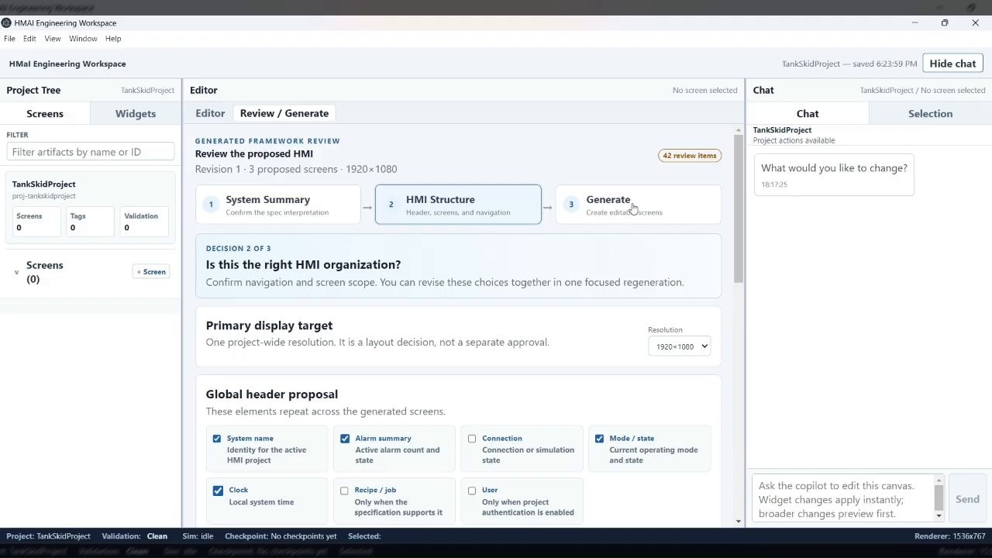
click(633, 208)
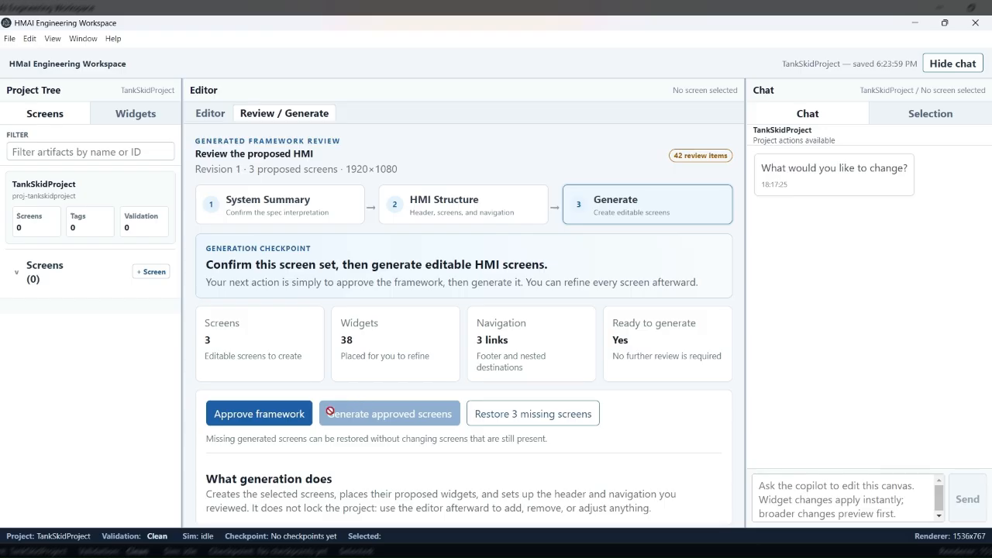
click(296, 419)
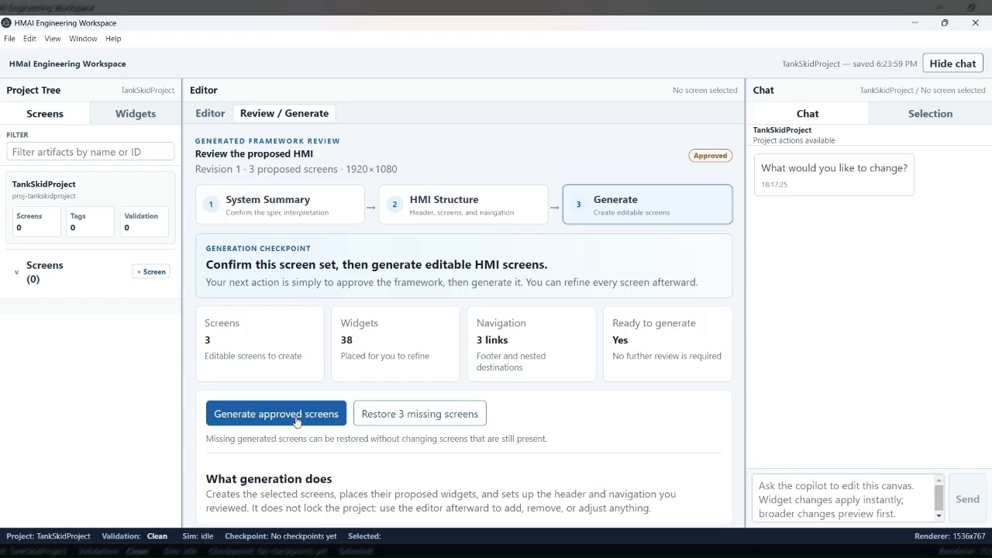
click(289, 416)
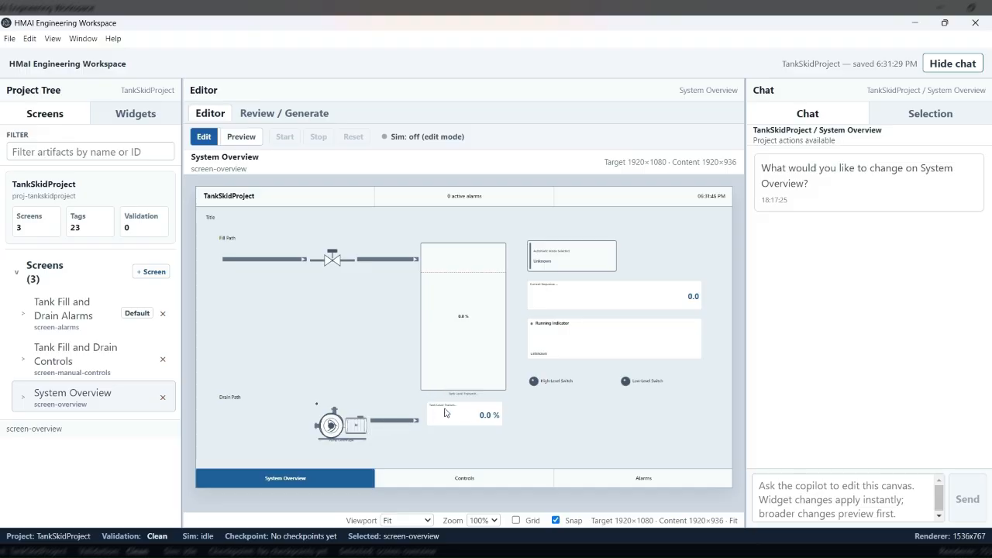
Step: Examine the properties and tag binding of the large storage tank on the System Overview screen
click(477, 358)
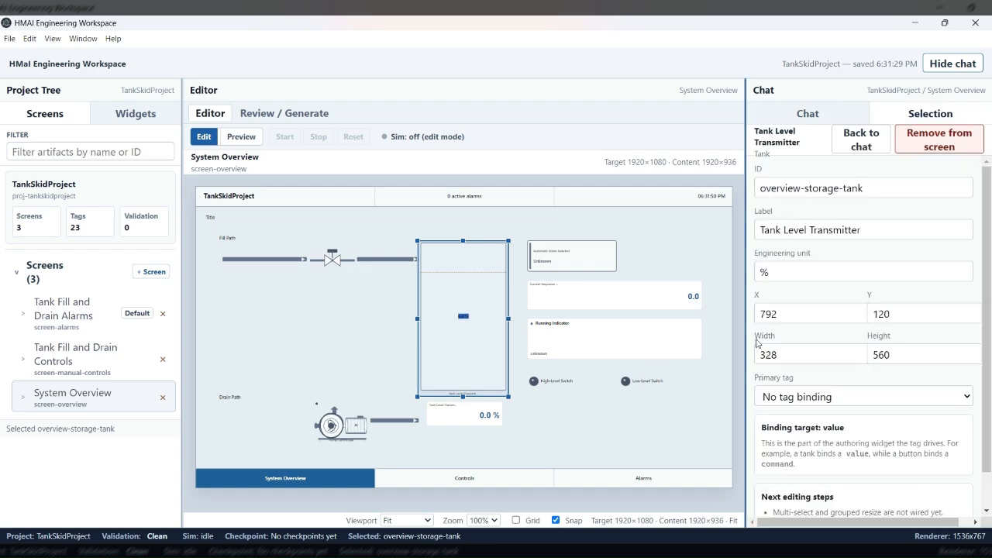
scroll(797, 314, down, 2)
scroll(798, 312, up, 2)
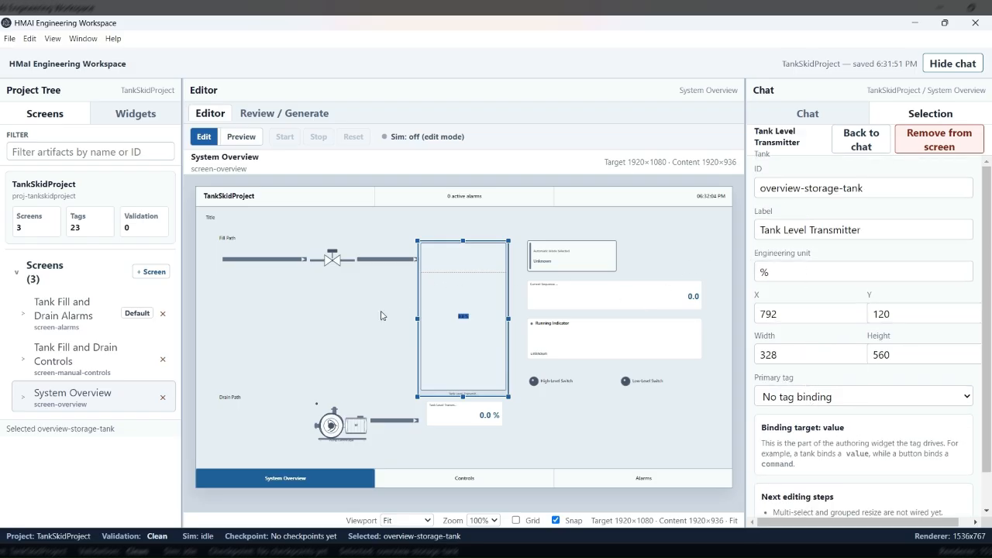
Step: Review the generated Tank Fill and Drain Controls and Tank Fill and Drain Alarms screens, and return to System Overview
click(113, 355)
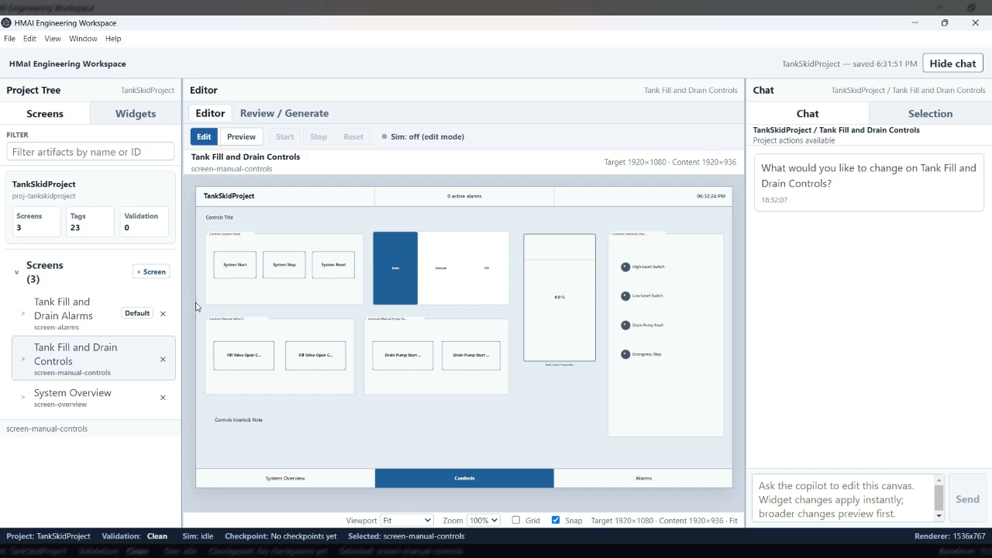
click(99, 324)
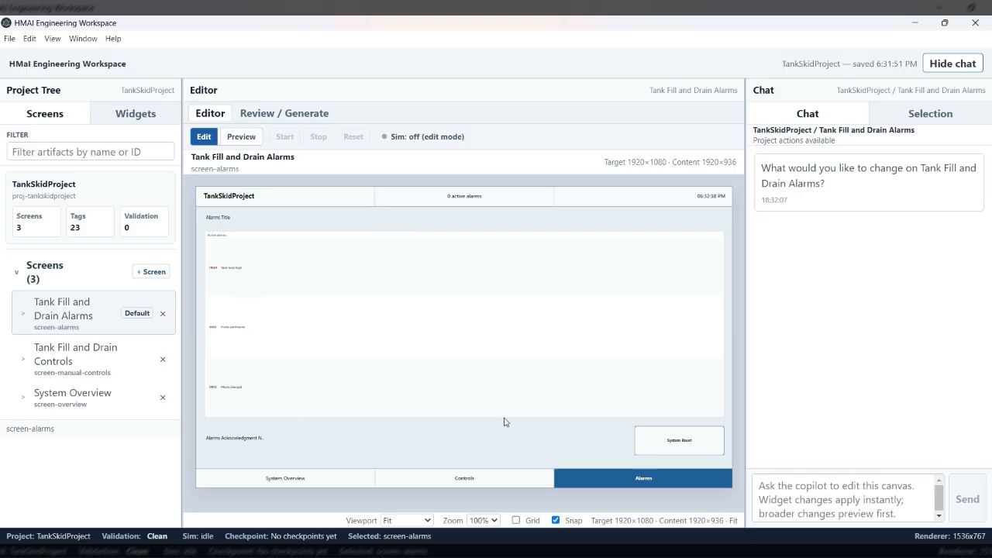
click(138, 361)
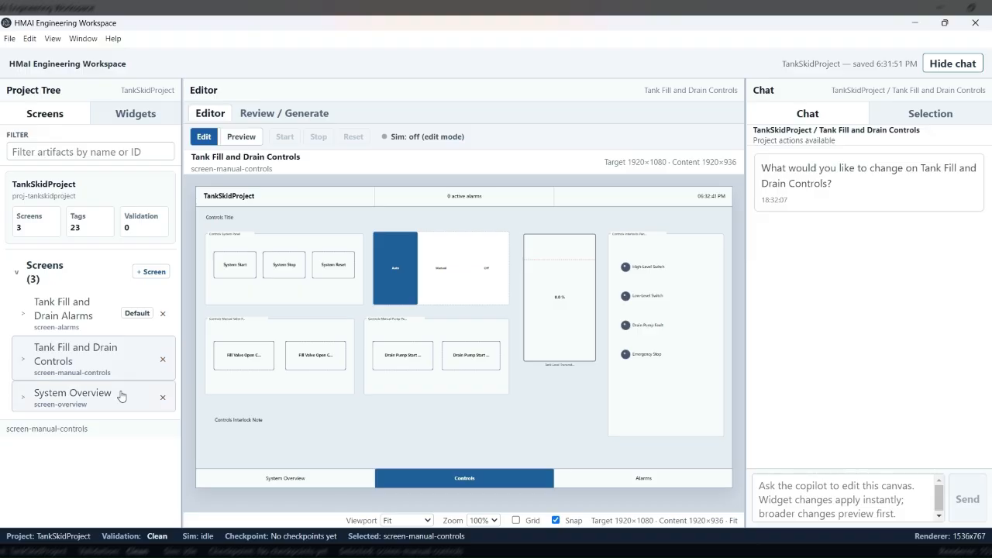
click(121, 396)
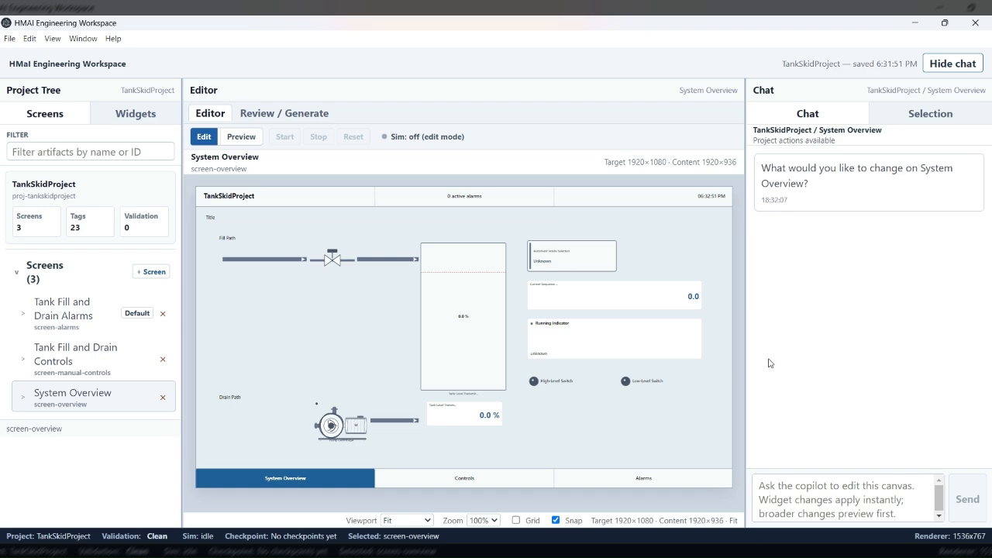
Step: Ask the copilot to "add one more tank to the screen" on System Overview
click(780, 493)
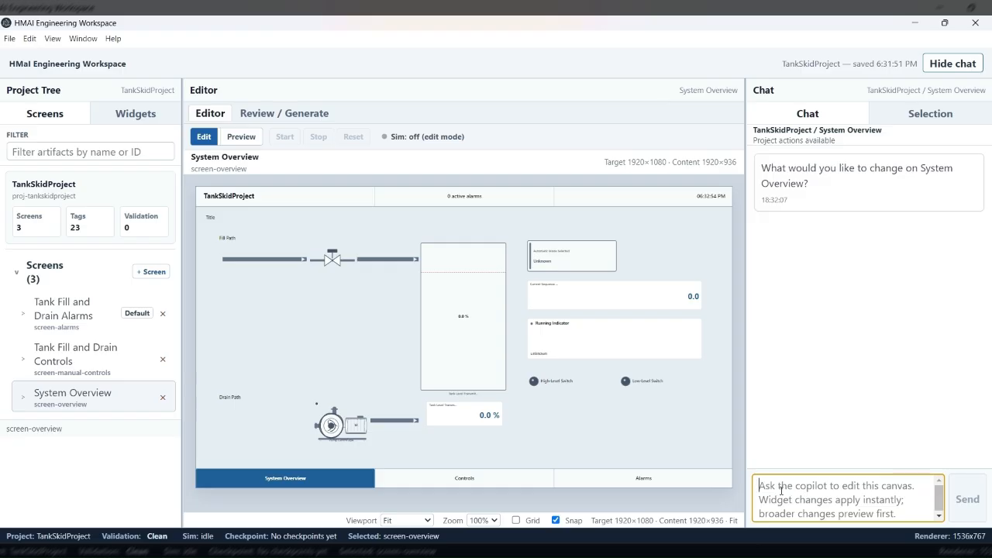
text(add)
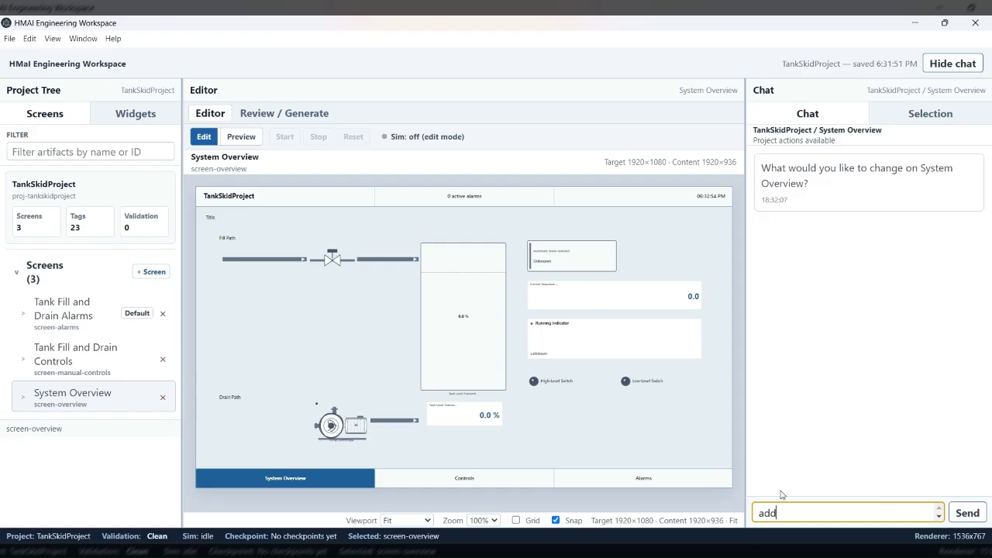
text( one more tank to the pro)
text(creen)
key(Return)
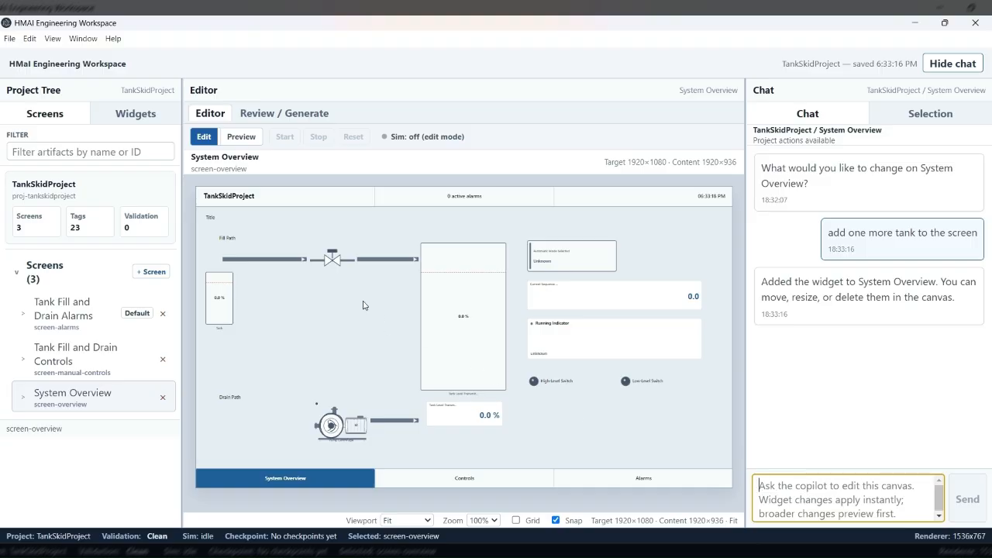
Step: Move the added tank below the fill path to about X 144, Y 264, and enlarge it from its corner
drag(227, 299, 261, 309)
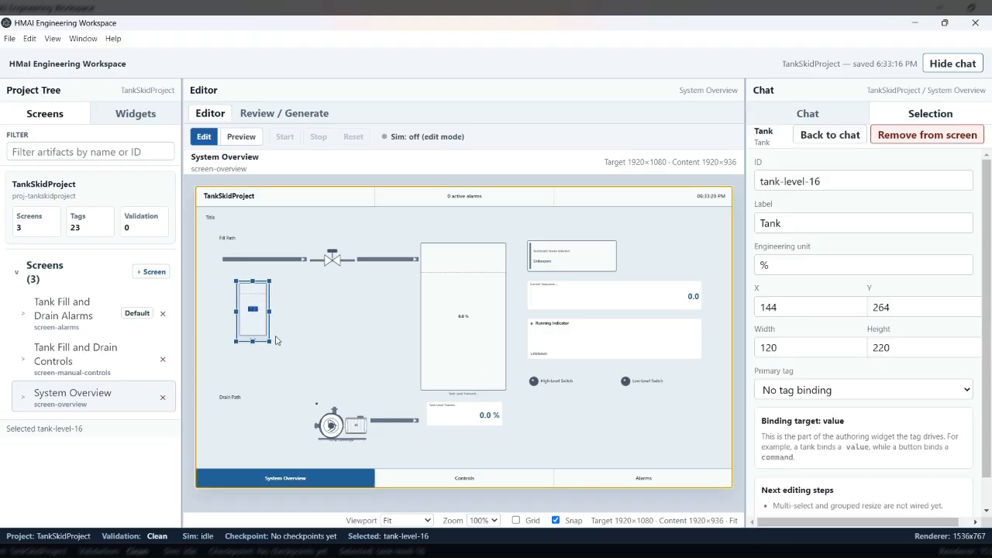
drag(272, 345, 307, 360)
click(341, 359)
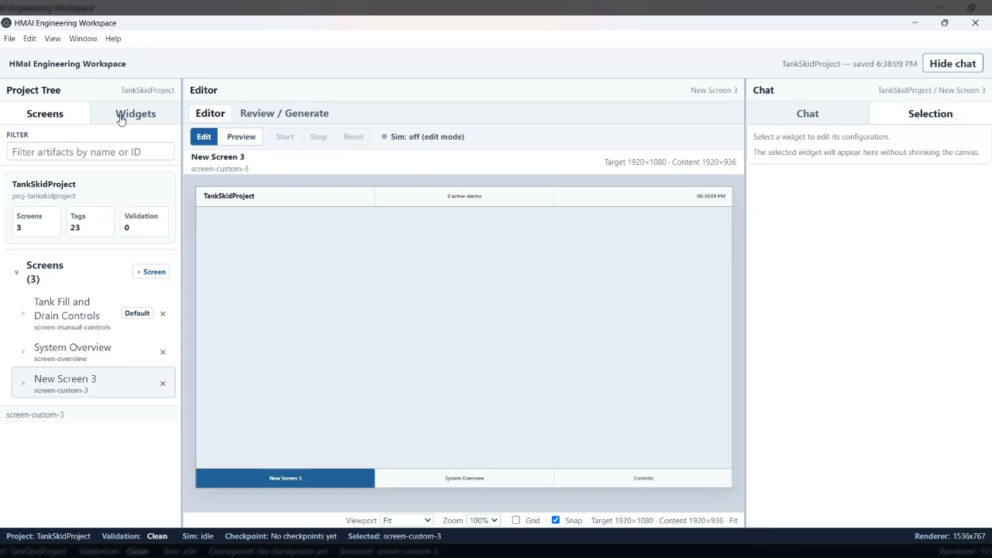
Step: Add a tank at about X 256, Y 112, a valve at 720, 208 and a pump/motor at 616, 480 to New Screen 3
click(122, 114)
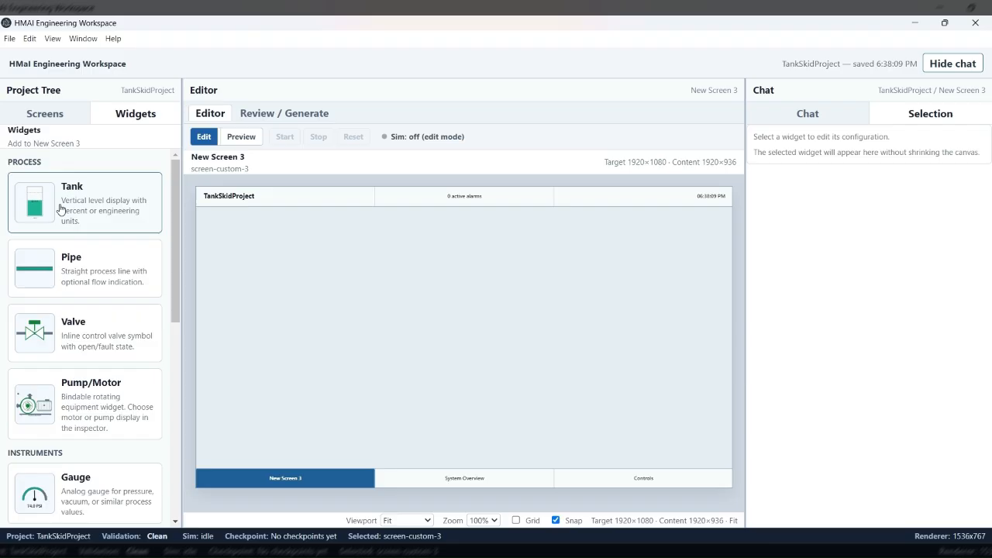
drag(62, 207, 285, 271)
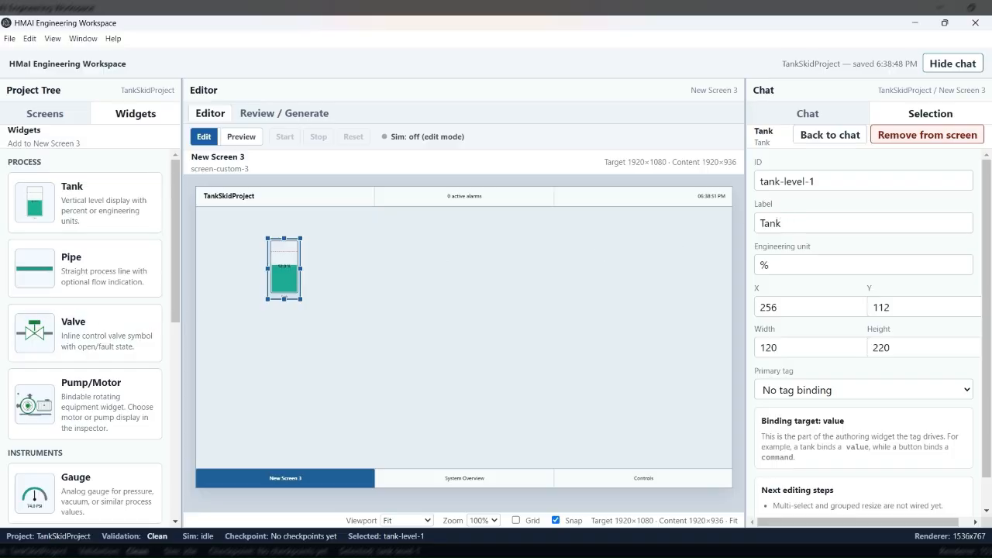
drag(83, 329, 412, 284)
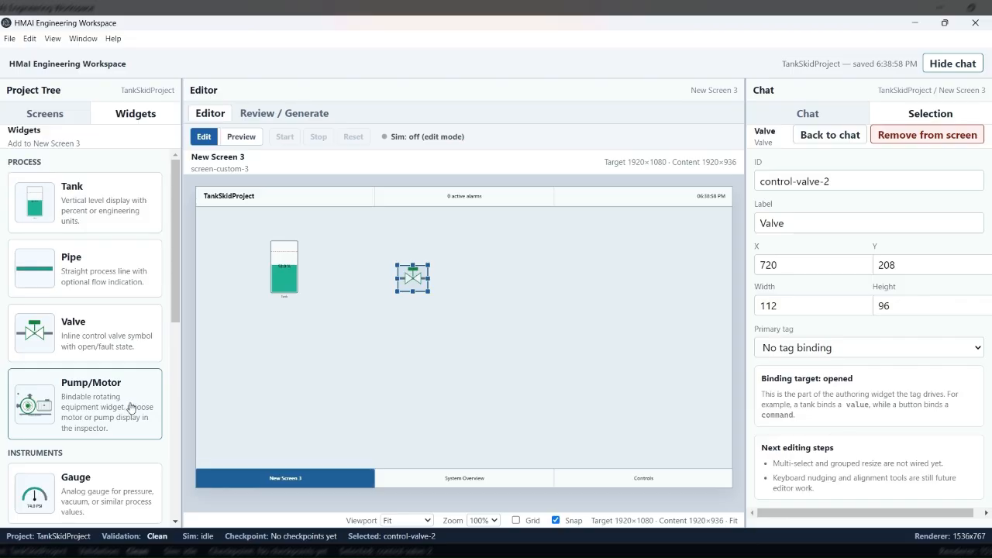
drag(131, 407, 395, 358)
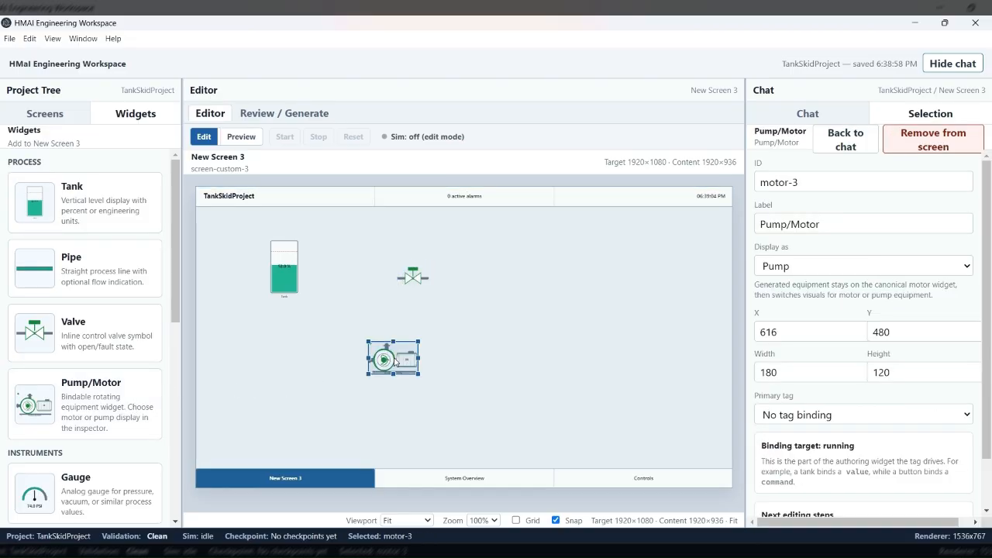